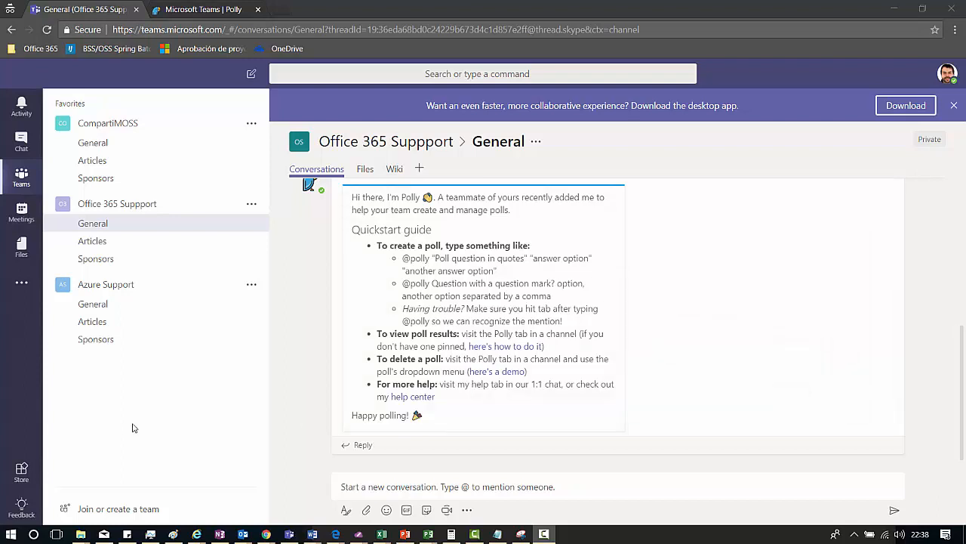
# - Start creating a team from the CompartiMOSS team as template, including its tabs and members in the copy
pyautogui.click(124, 513)
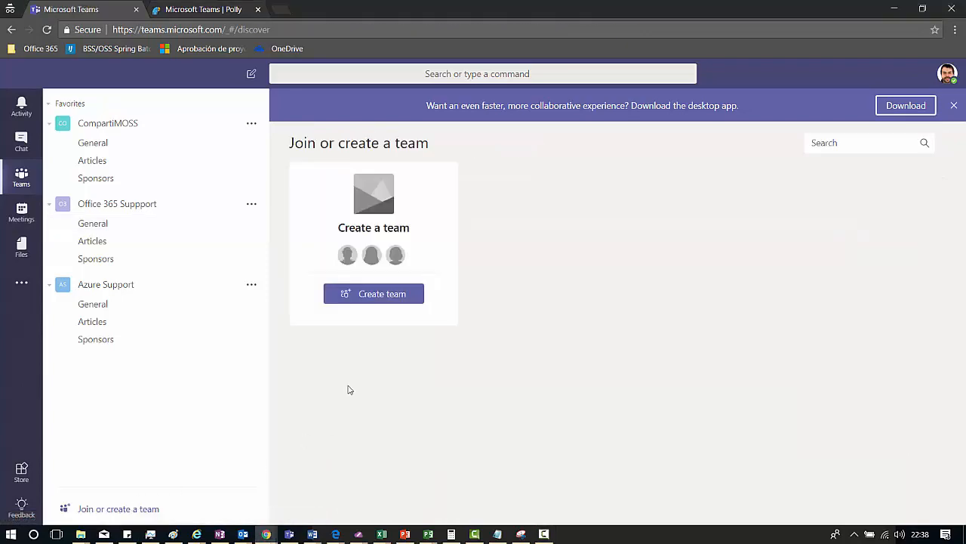
pyautogui.click(373, 297)
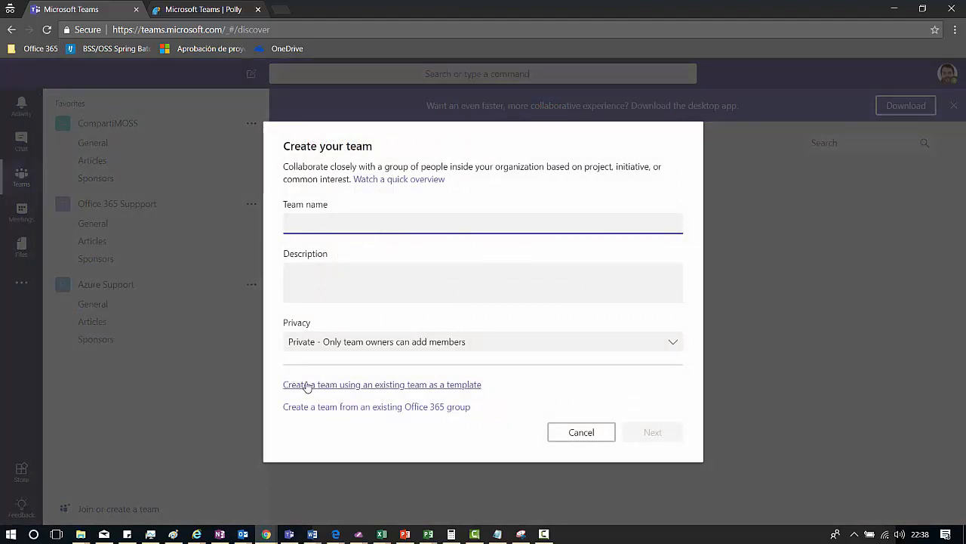
pyautogui.click(445, 386)
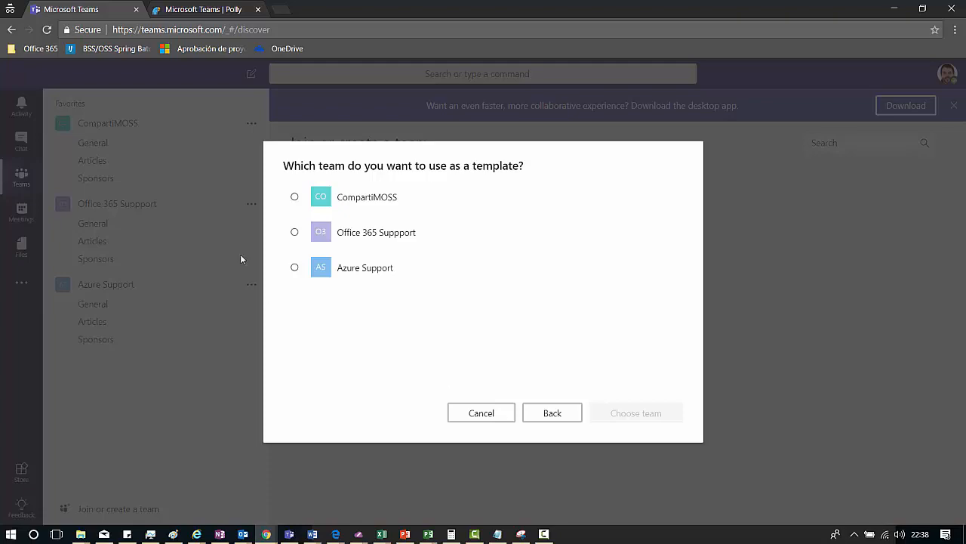
pyautogui.click(294, 197)
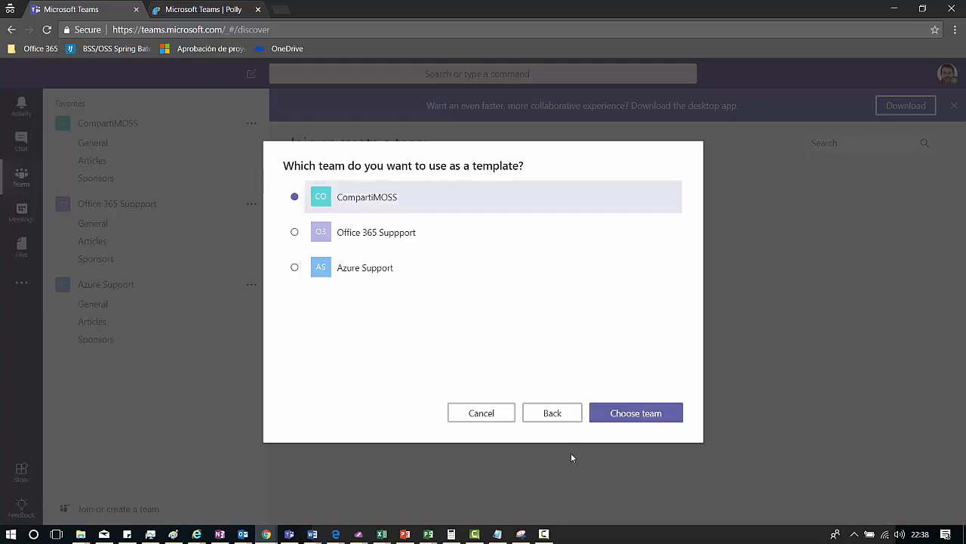
pyautogui.click(641, 412)
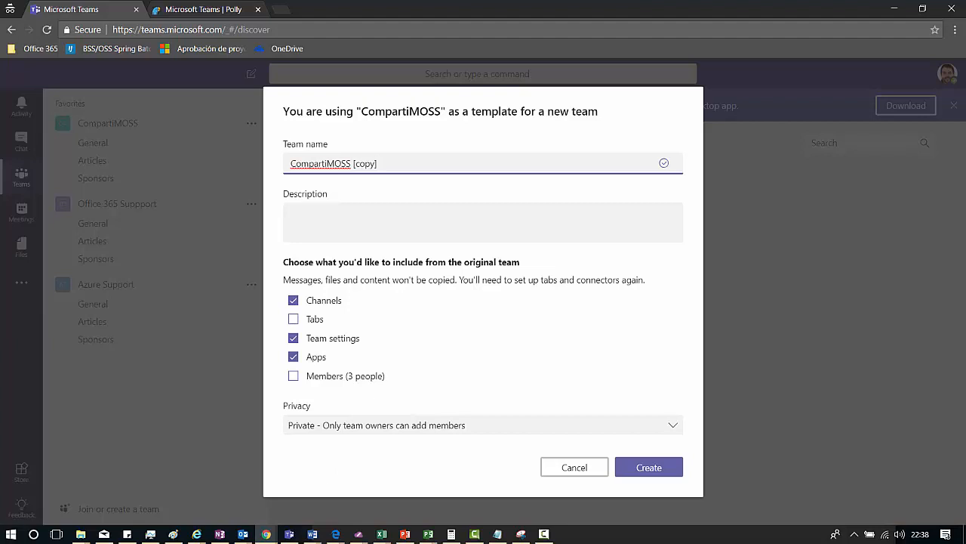
pyautogui.click(293, 318)
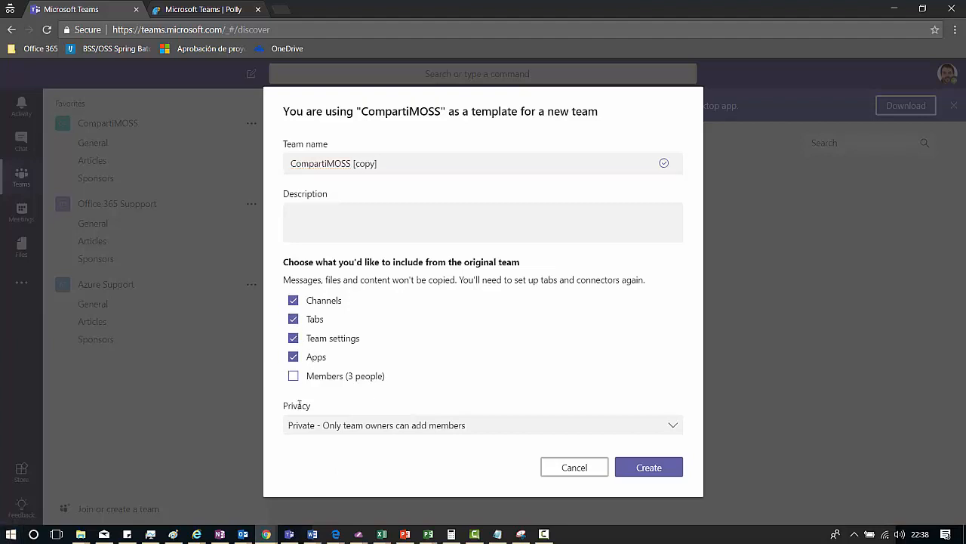
pyautogui.click(293, 376)
# - Name the new team "SharePoint Online Support" and create it without adding further members
pyautogui.moveTo(408, 170); pyautogui.dragTo(192, 171)
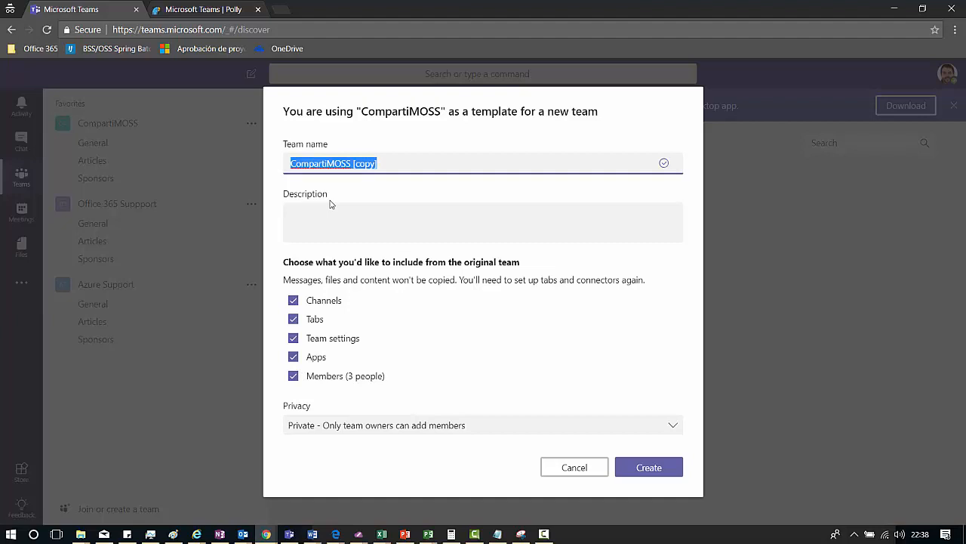
pyautogui.write('SharePoint S')
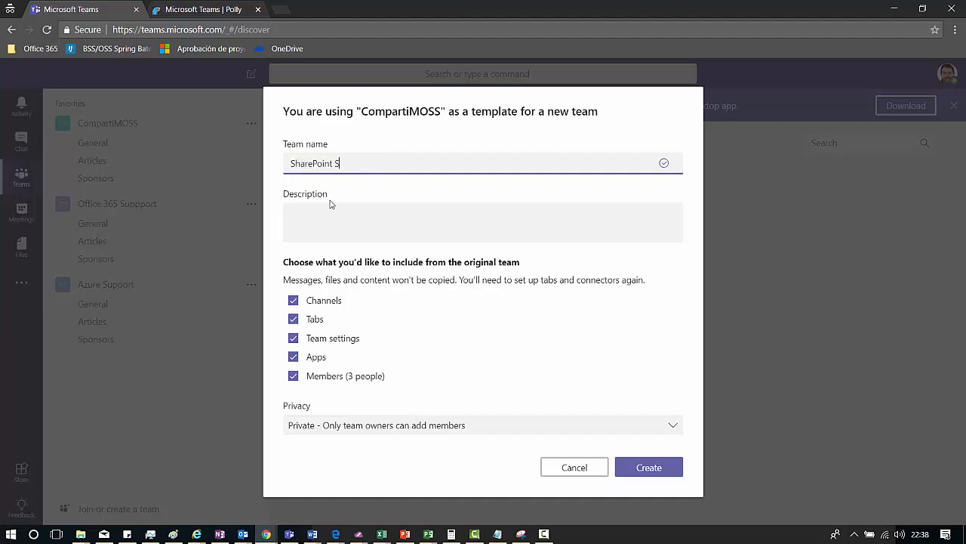
pyautogui.write('upporyt')
pyautogui.write('Online')
pyautogui.click(647, 468)
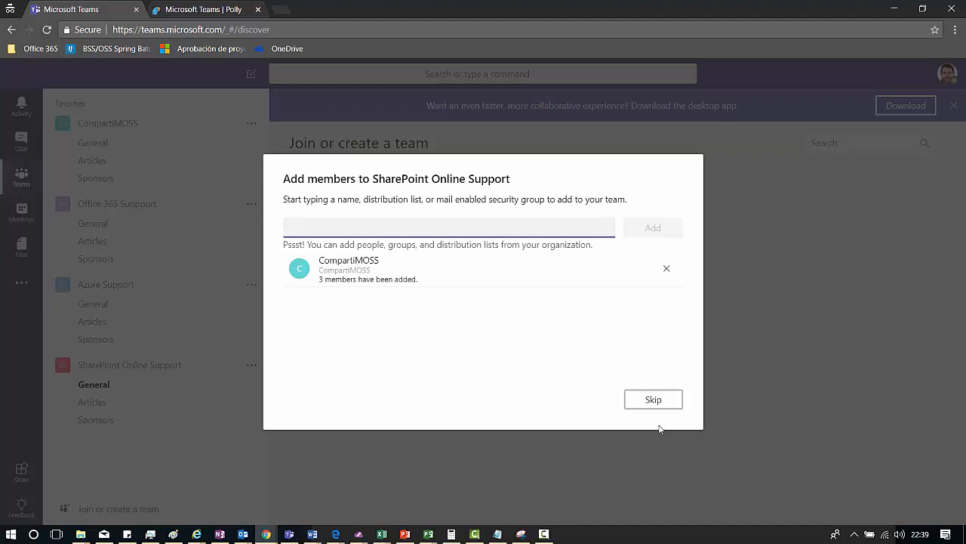
pyautogui.click(650, 400)
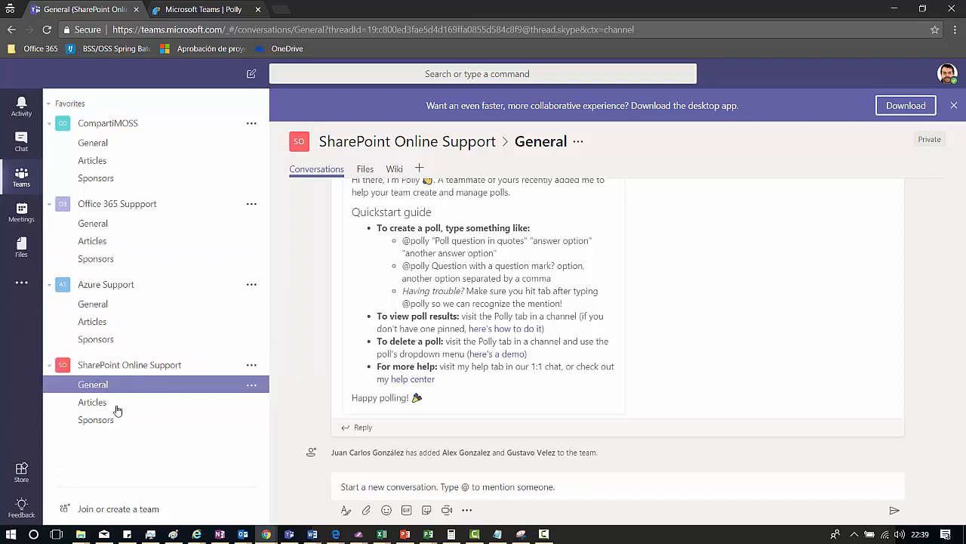
# - Examine the member lists on the management pages of the CompartiMOSS and SharePoint Online Support teams
pyautogui.click(144, 391)
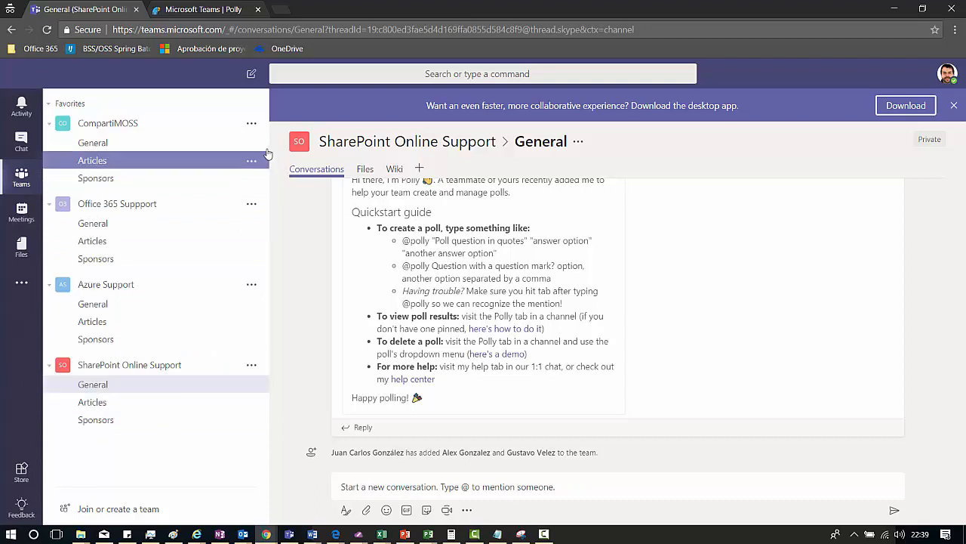
pyautogui.click(252, 123)
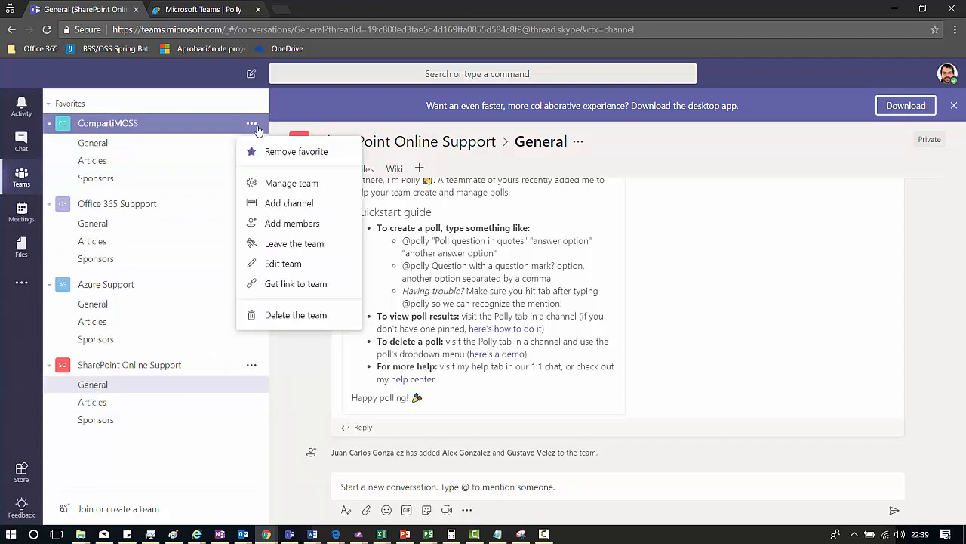
pyautogui.click(295, 185)
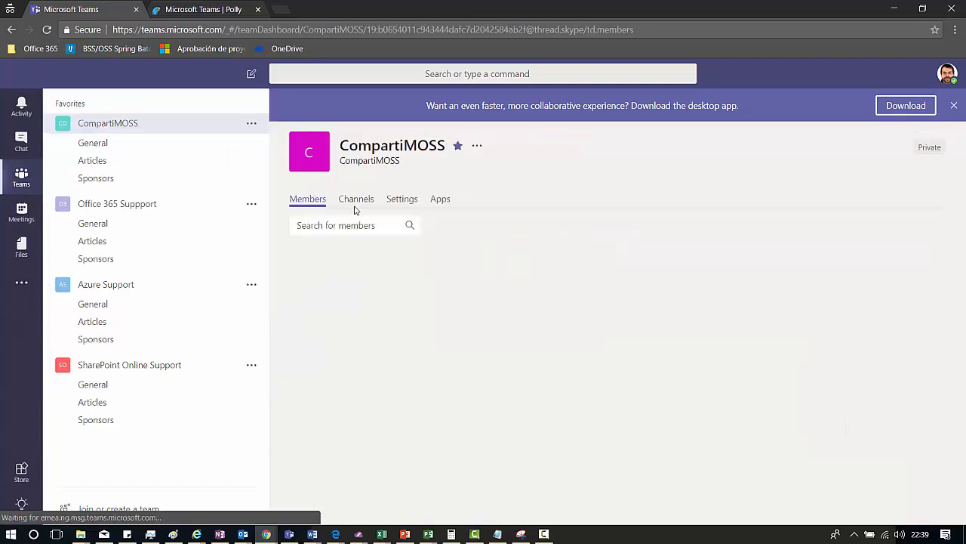
pyautogui.click(251, 365)
pyautogui.click(274, 207)
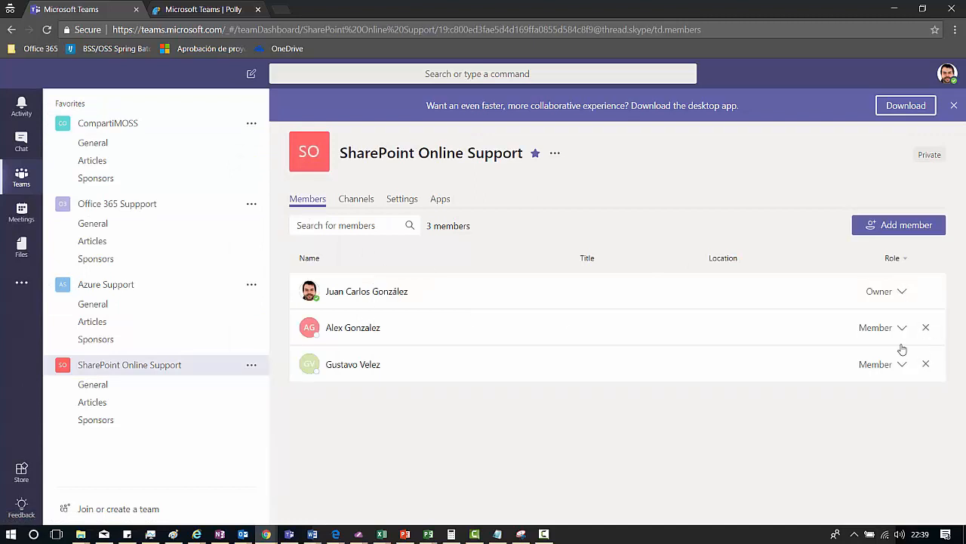
# - Review the "El futuro es ahora" tab in CompartiMOSS's Articles channel and the contents of its Sponsors channel
pyautogui.click(100, 162)
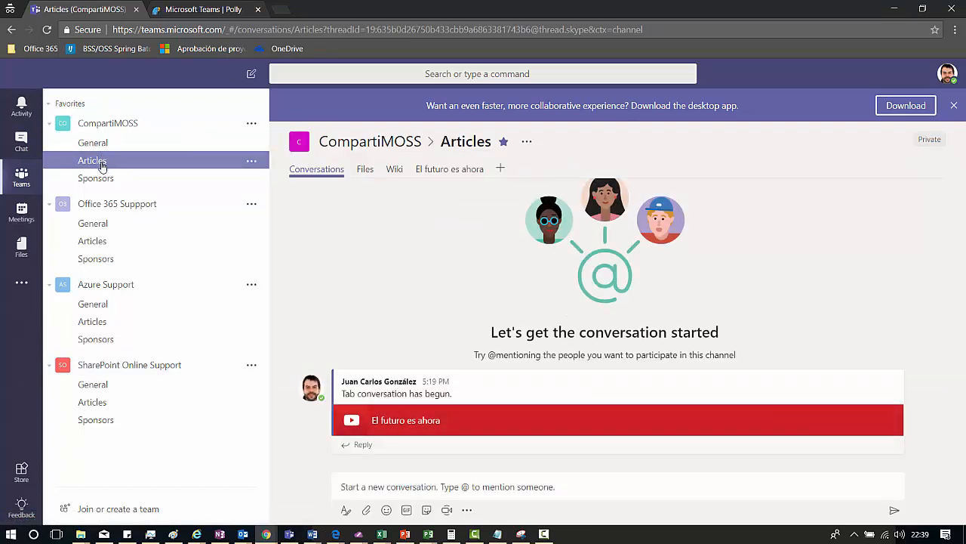
pyautogui.click(453, 171)
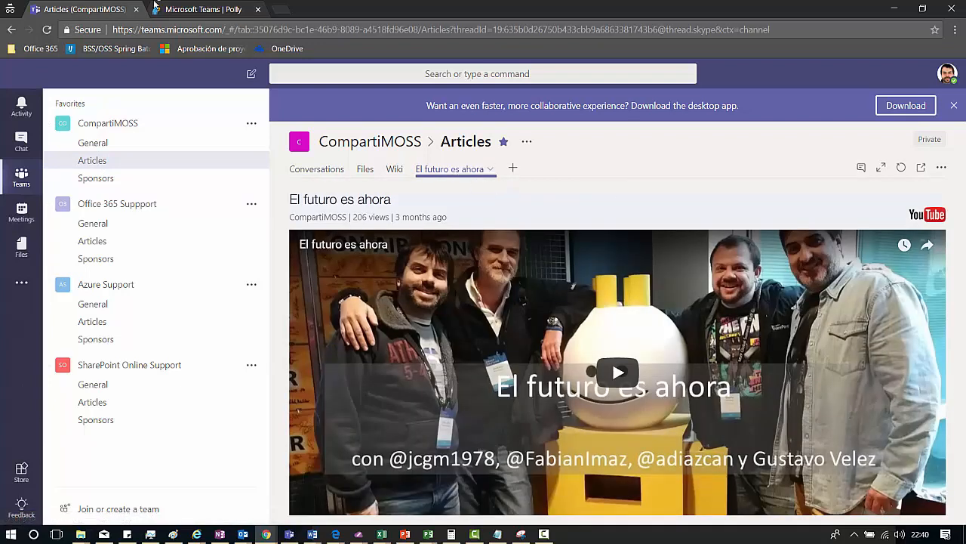
pyautogui.click(106, 177)
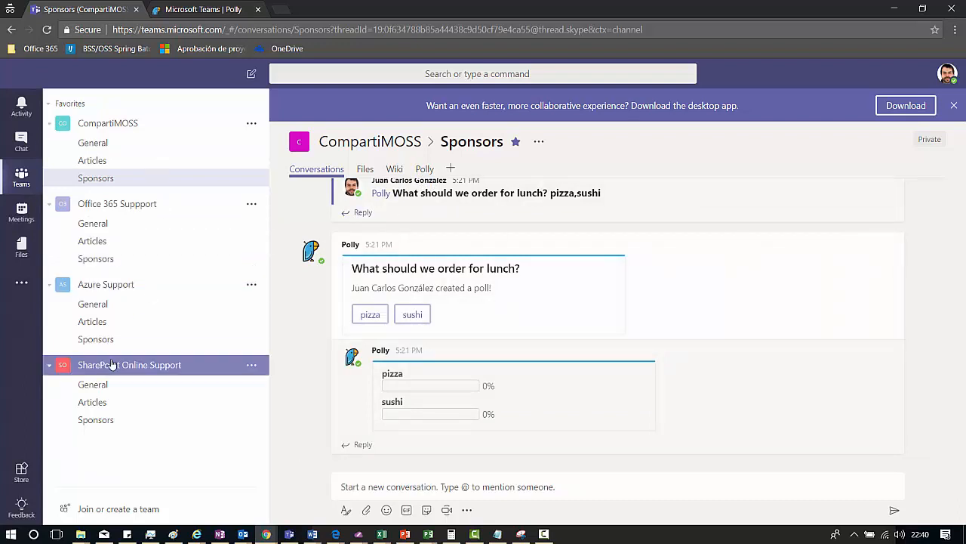
# - Inspect the YouTube setup of the "El futuro es ahora" tab in SharePoint Online Support's Articles channel, leaving it unconfigured
pyautogui.click(104, 403)
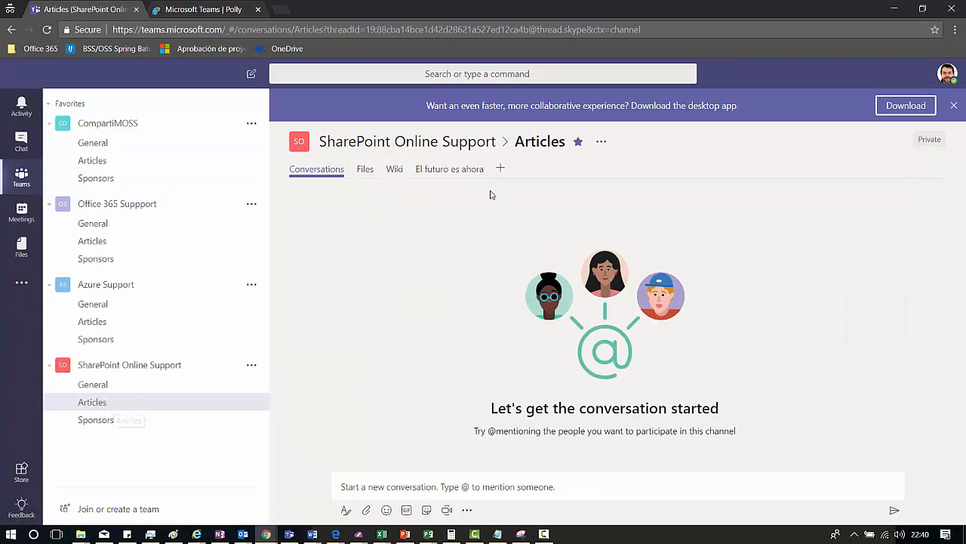
pyautogui.click(469, 174)
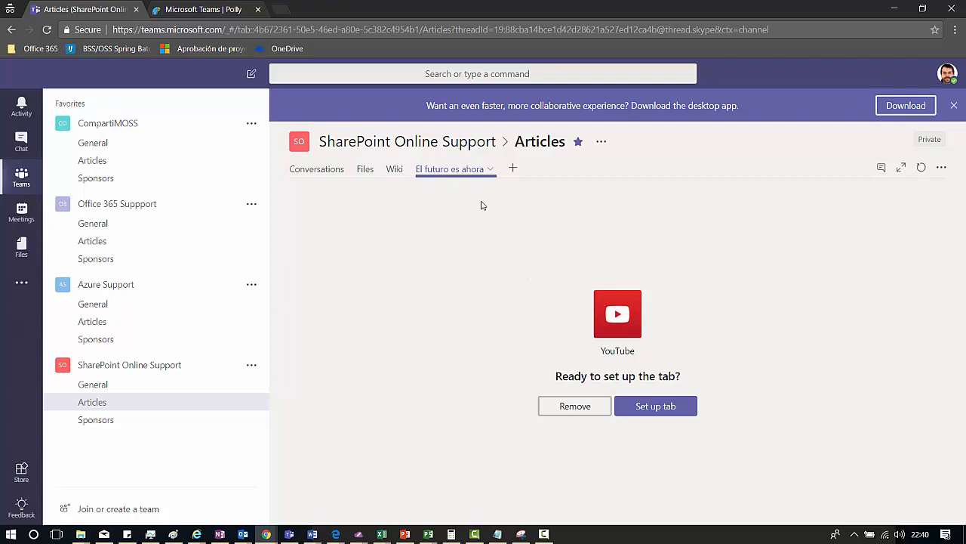
pyautogui.click(654, 408)
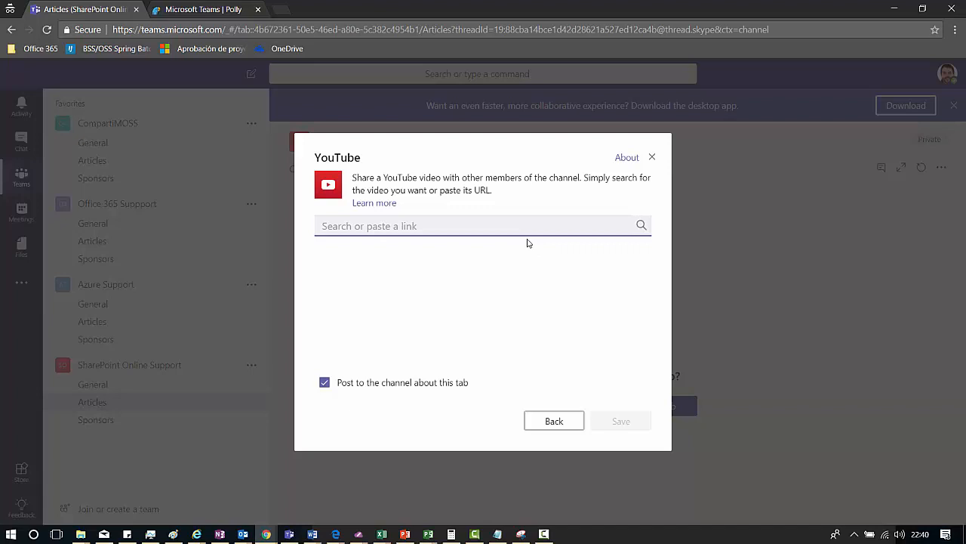
pyautogui.click(653, 158)
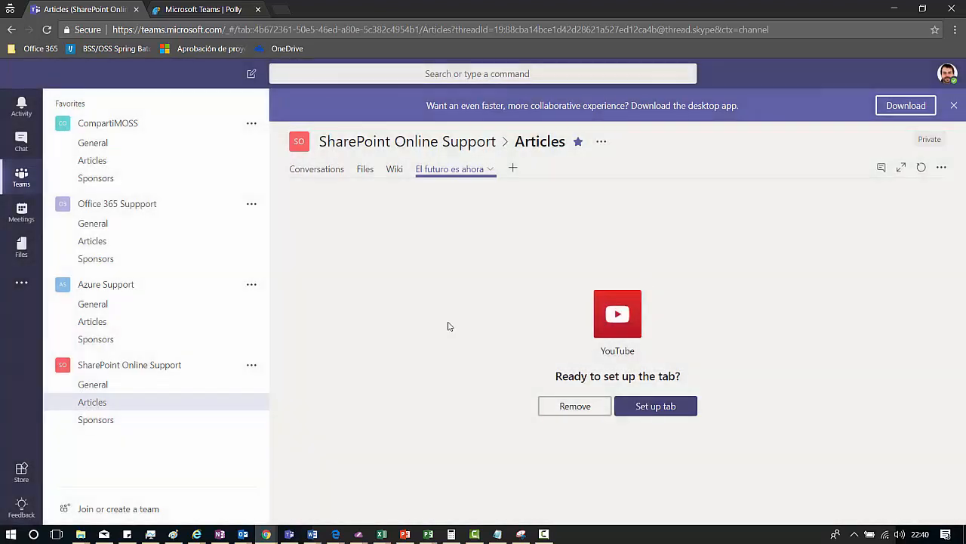
# - Set up the Polly tab in SharePoint Online Support's Sponsors channel with a channel post about the tab
pyautogui.click(110, 421)
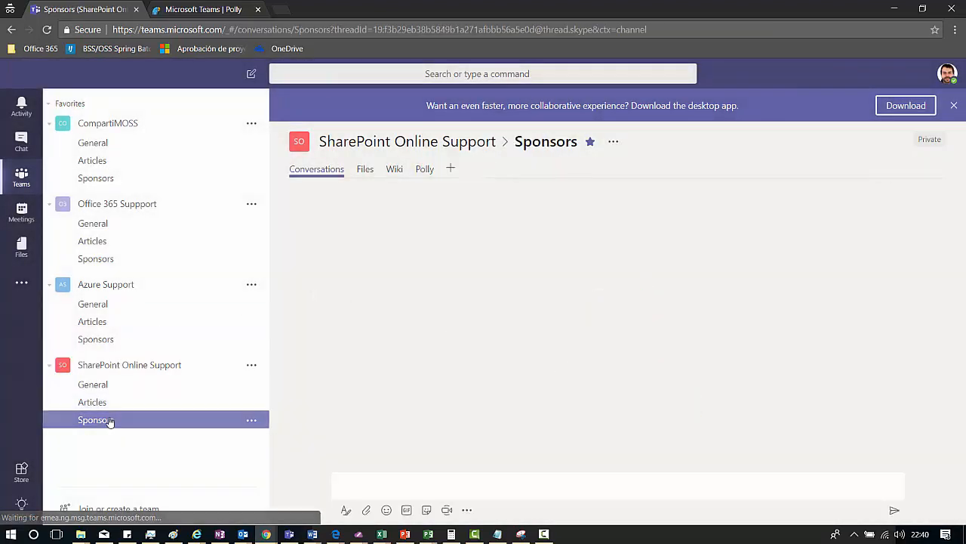
pyautogui.click(426, 169)
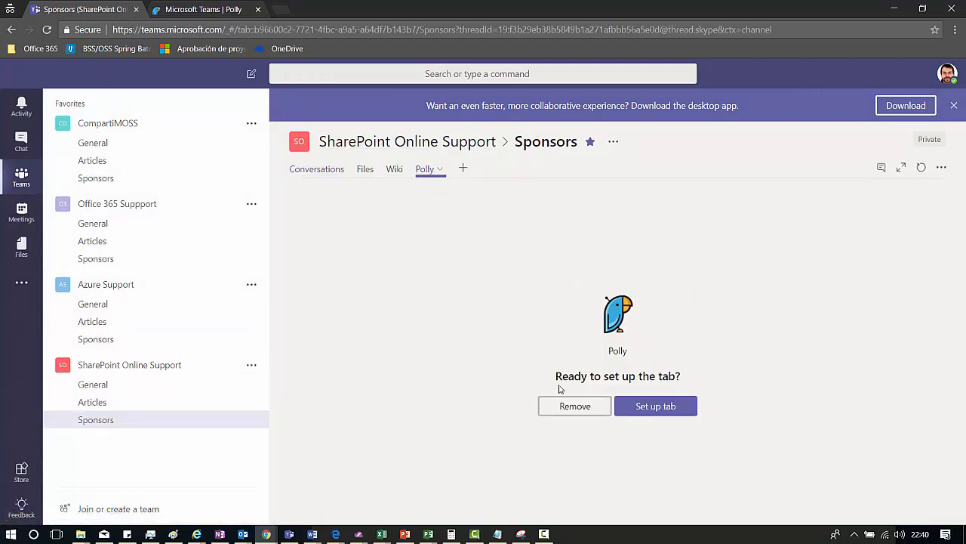
pyautogui.click(669, 408)
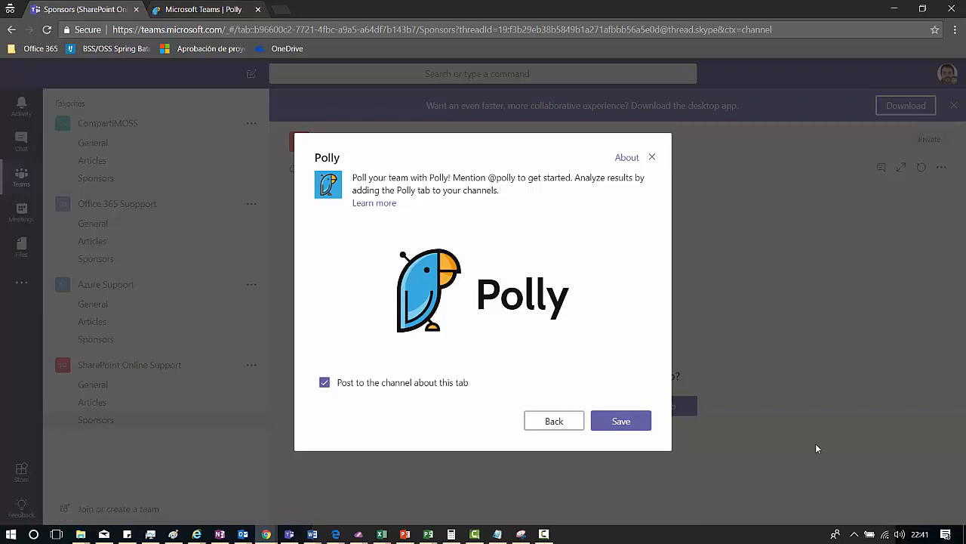
pyautogui.click(618, 423)
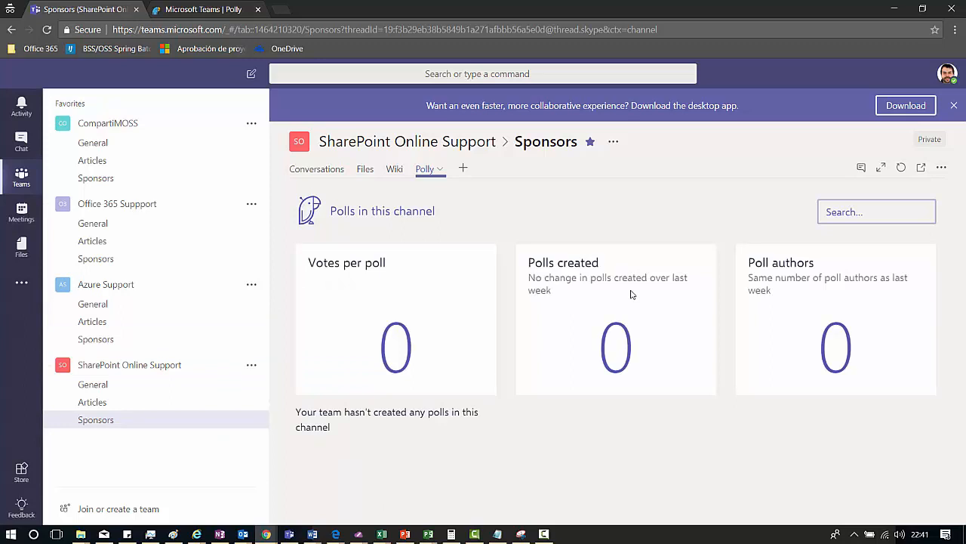
# - Post a Polly poll in the Sponsors conversation asking "What are the best options here?" with options Madrid, Barcelona, Amsterdam
pyautogui.click(328, 174)
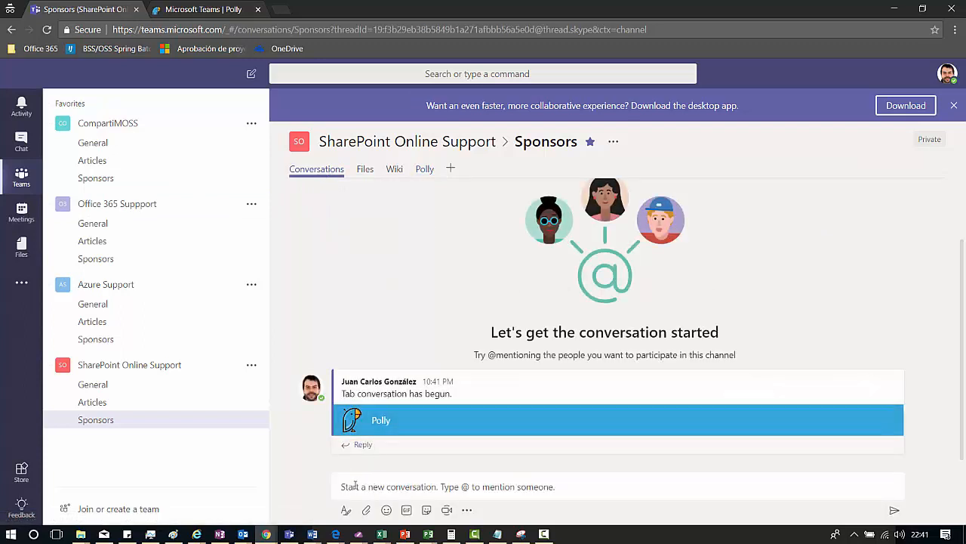
pyautogui.click(354, 475)
pyautogui.write('@')
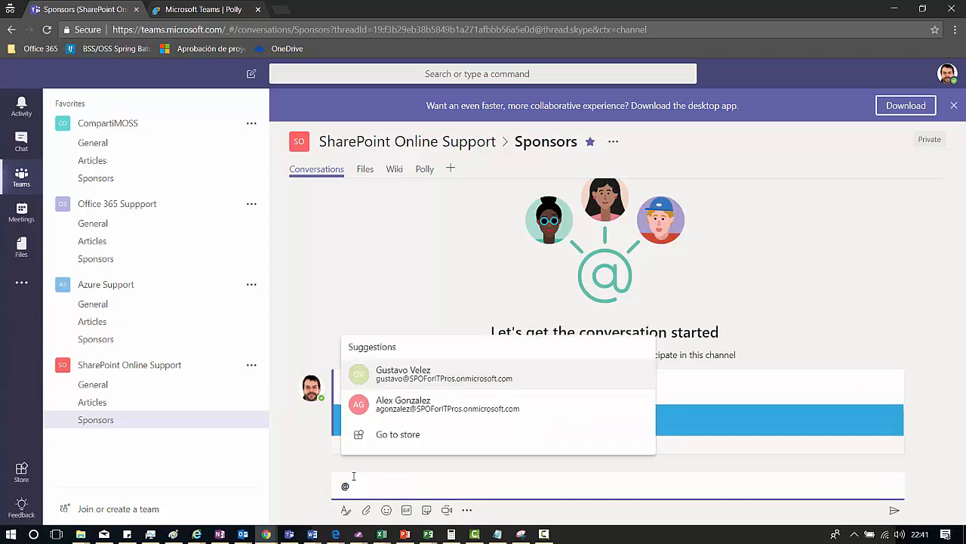
pyautogui.write('polly')
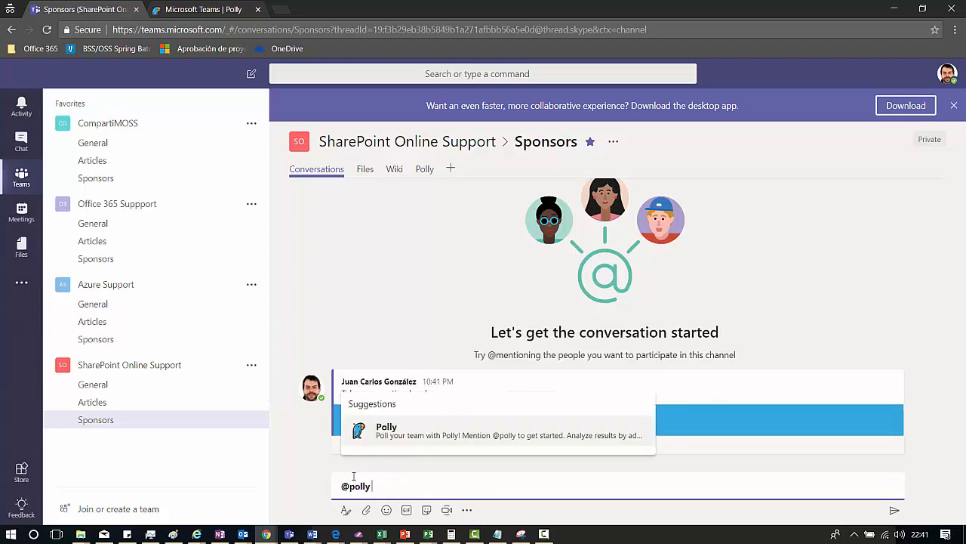
pyautogui.press('Return')
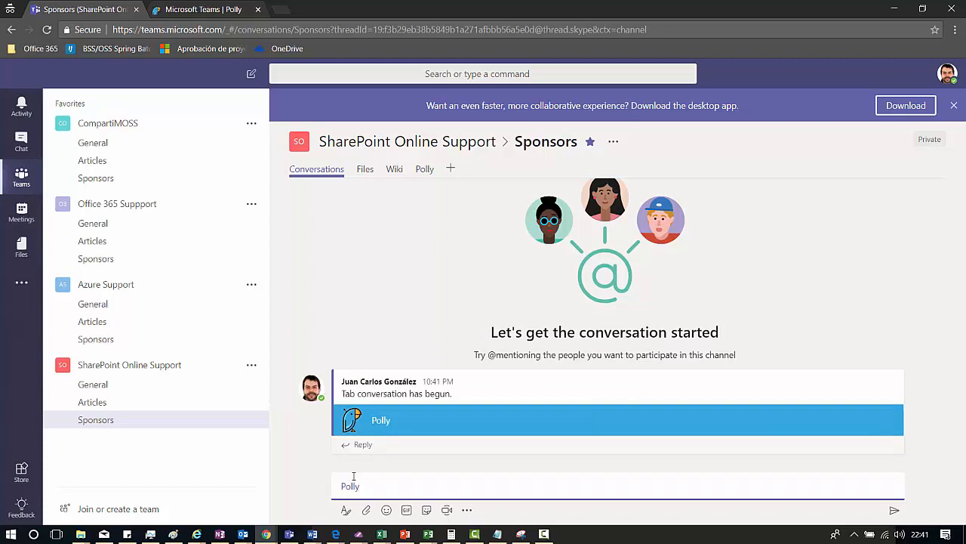
pyautogui.write('What are the best options here?')
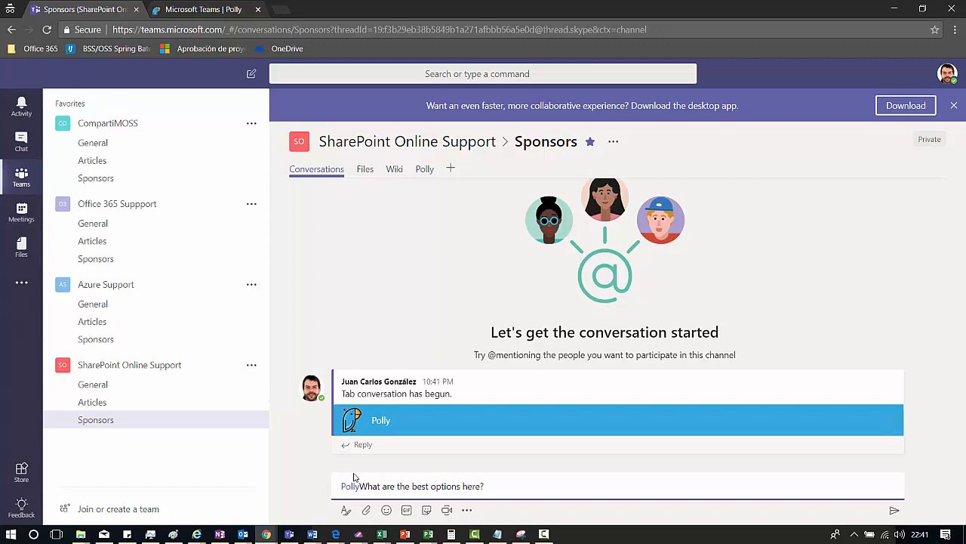
pyautogui.write(' Madrid')
pyautogui.write(', Barcelona, Amsterdam')
pyautogui.press('Return')
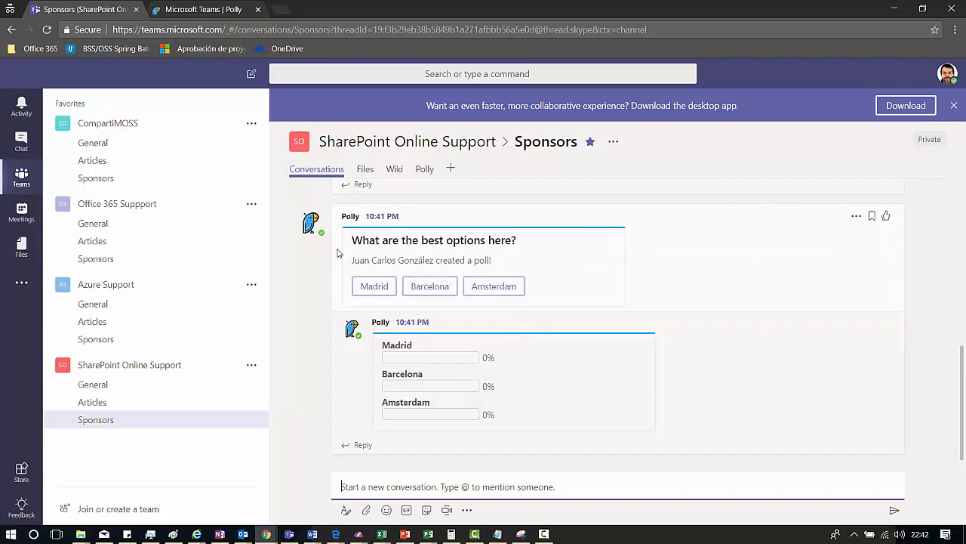
# - Vote for Madrid in the new poll and review its results in the channel's Polly tab
pyautogui.click(374, 284)
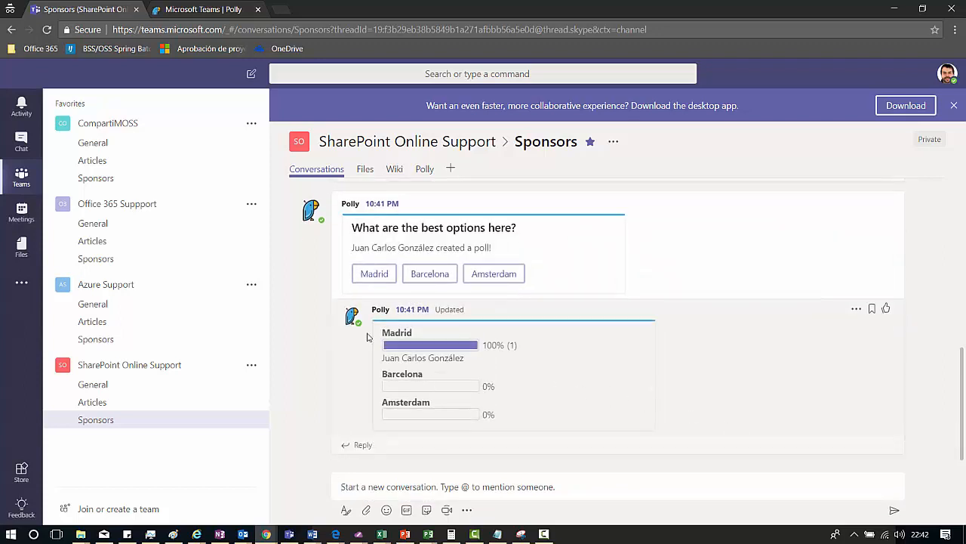
pyautogui.click(425, 171)
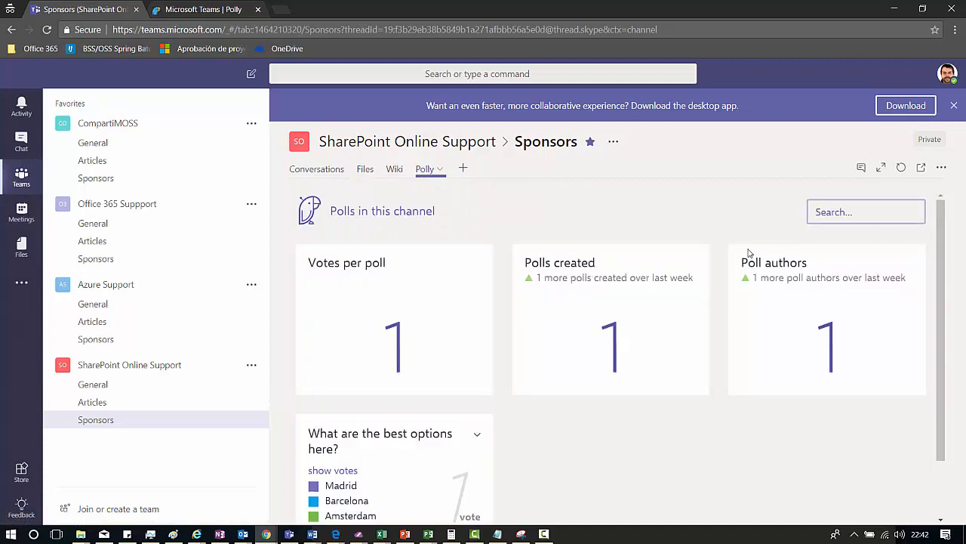
pyautogui.scroll(-1, 387, 383)
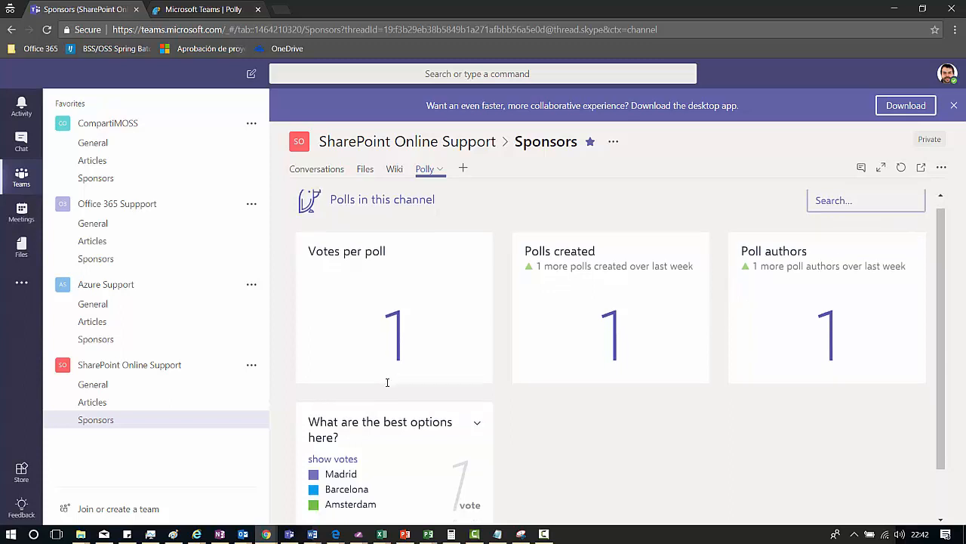
pyautogui.scroll(-2, 387, 383)
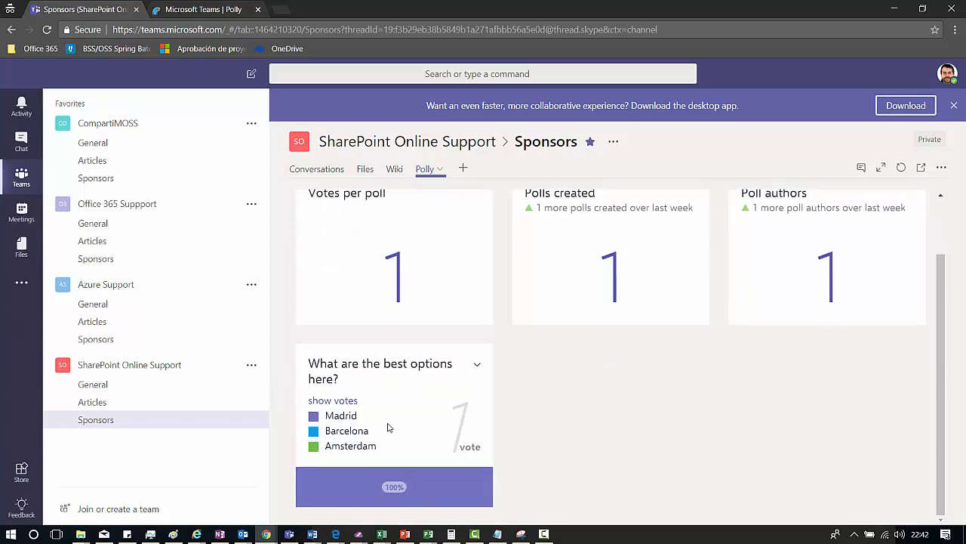